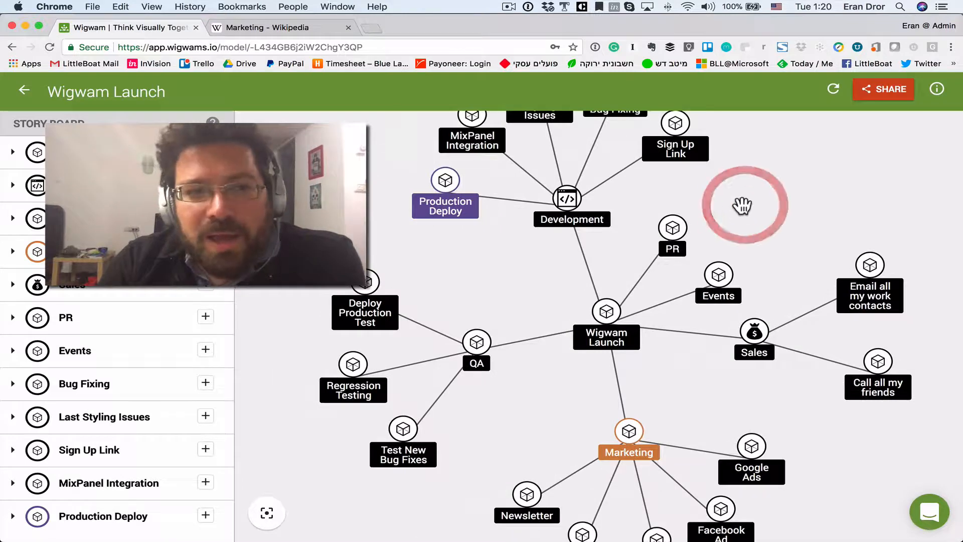
Add a new element named "Email journalists" to the map, in the empty area above PR
{"action": "left_click_drag", "start_coordinate": [752, 211], "coordinate": [707, 258]}
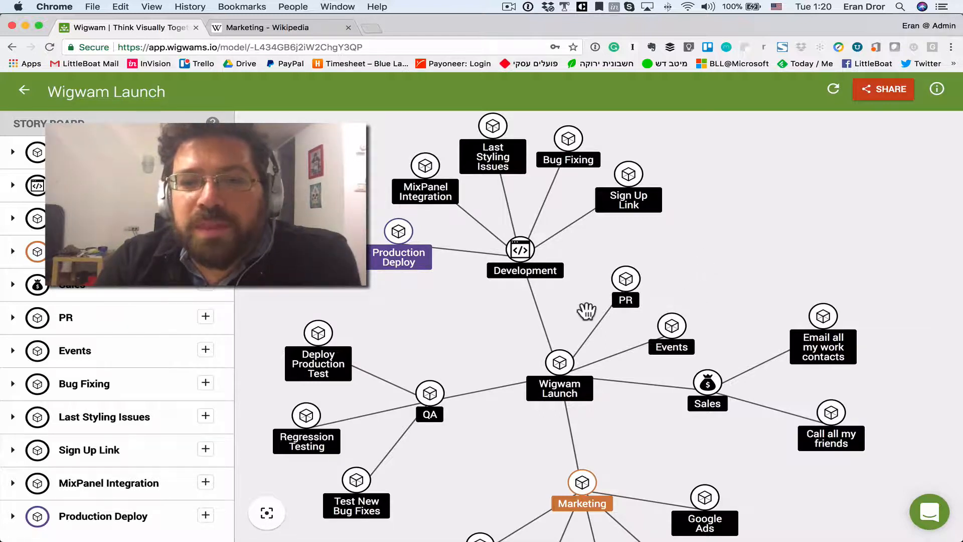
{"action": "left_click", "coordinate": [633, 288]}
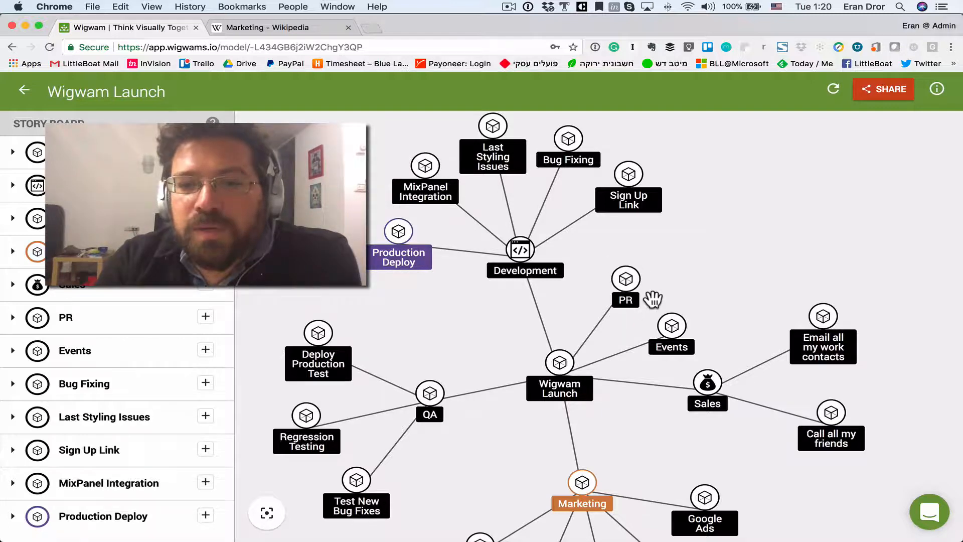
{"action": "double_click", "coordinate": [706, 218]}
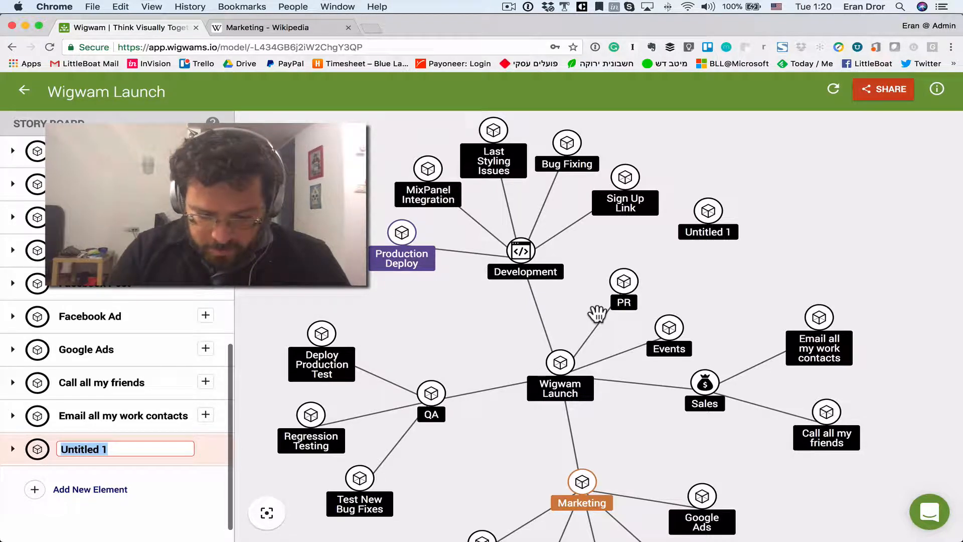
{"action": "type", "text": "Email journalists"}
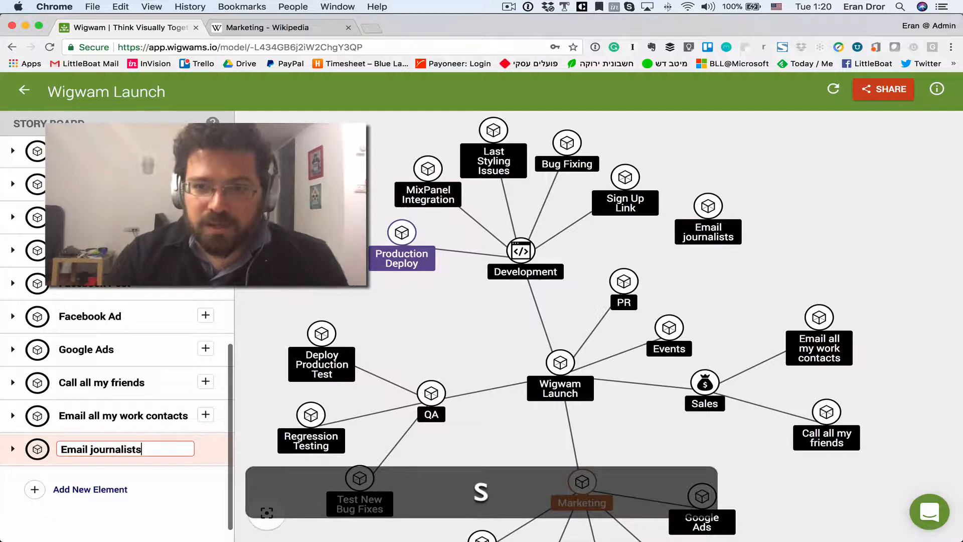
Add an "Email bloggers" element near PR and connect both the Email journalists and Email bloggers elements to PR
{"action": "double_click", "coordinate": [755, 273]}
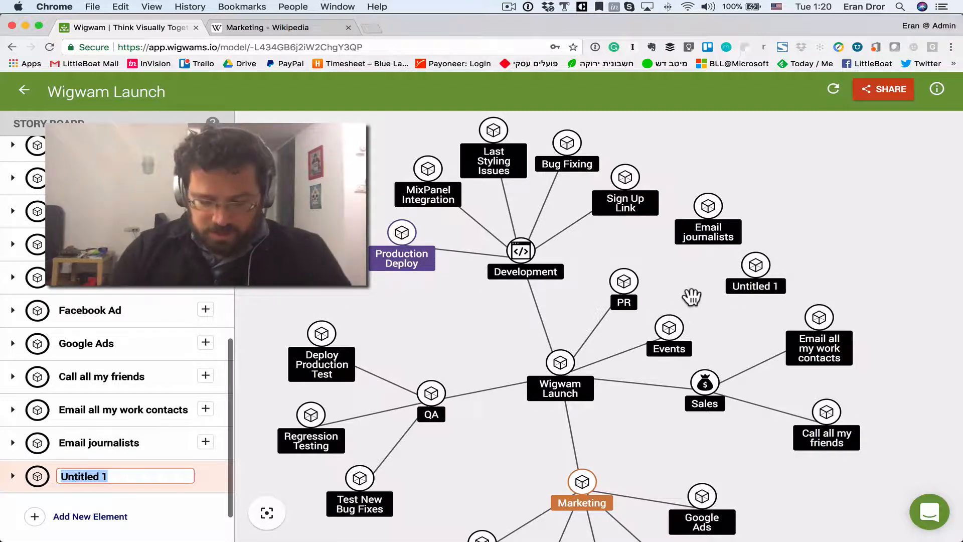
{"action": "type", "text": "Email "}
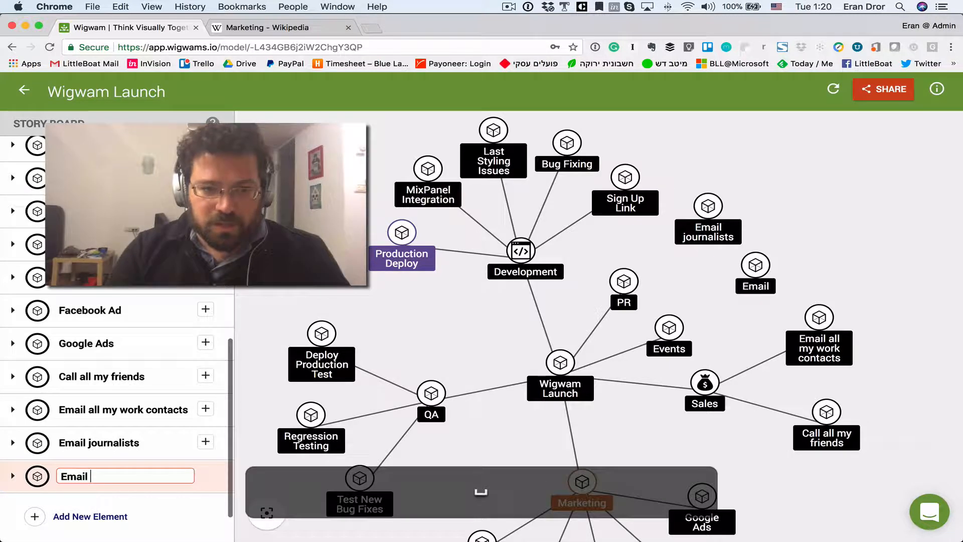
{"action": "type", "text": "bloggers"}
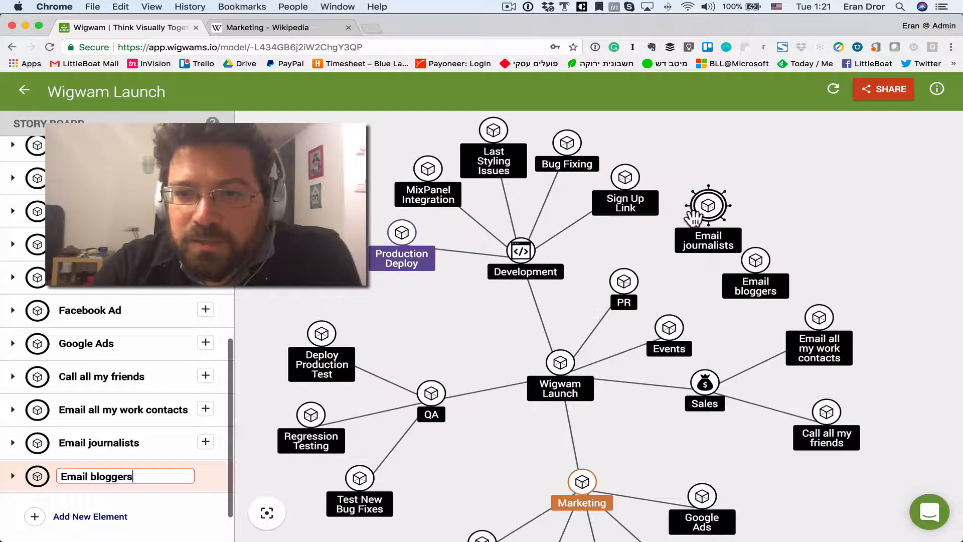
{"action": "key", "text": "Return"}
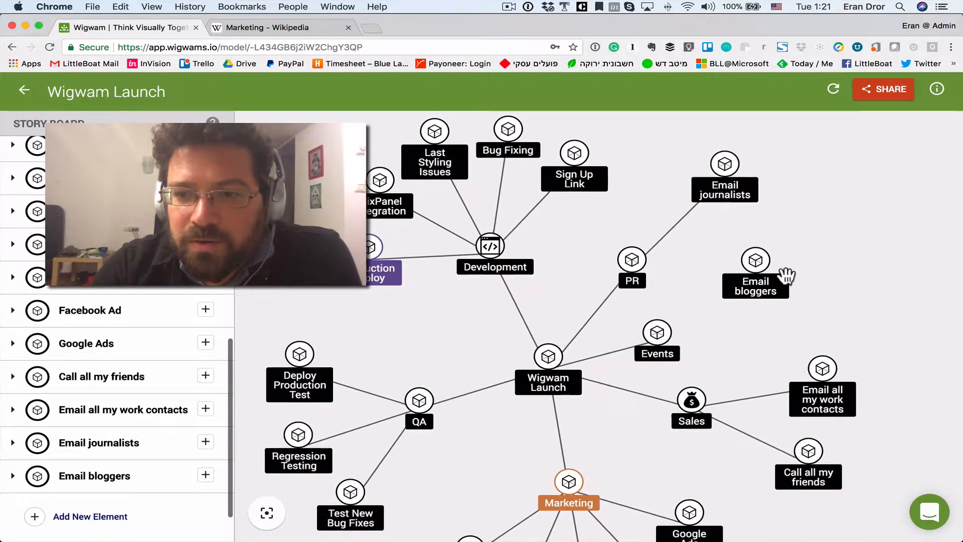
{"action": "left_click_drag", "start_coordinate": [737, 258], "coordinate": [632, 261]}
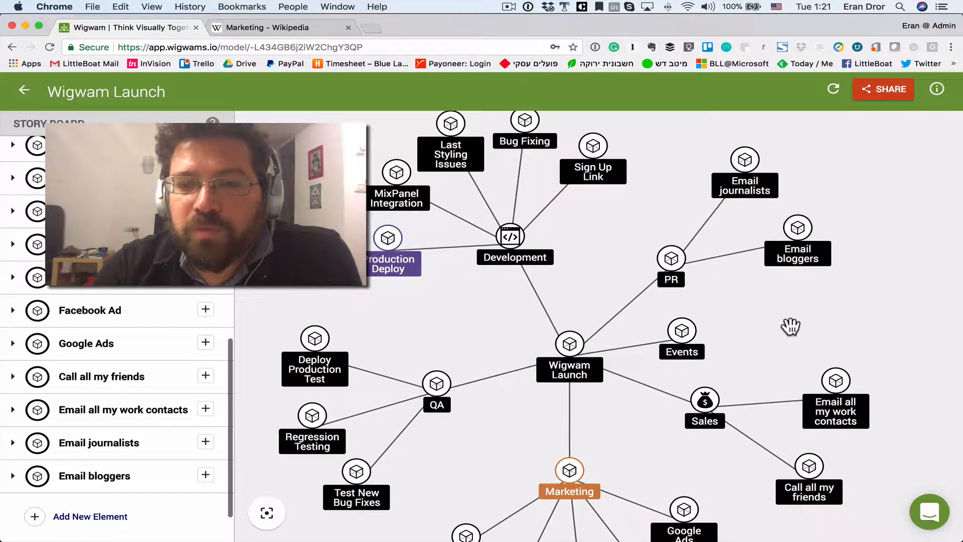
{"action": "left_click_drag", "start_coordinate": [790, 326], "coordinate": [747, 352]}
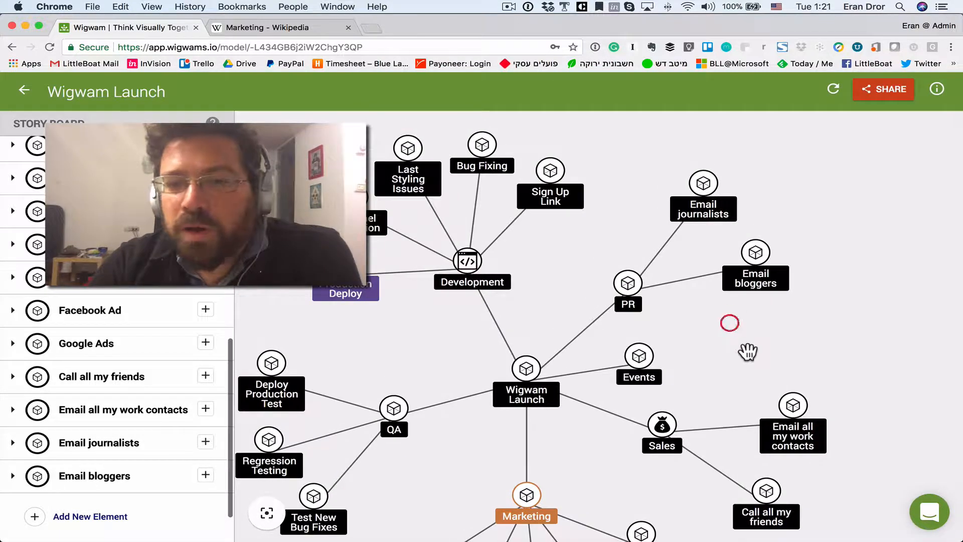
{"action": "left_click_drag", "start_coordinate": [816, 251], "coordinate": [848, 209]}
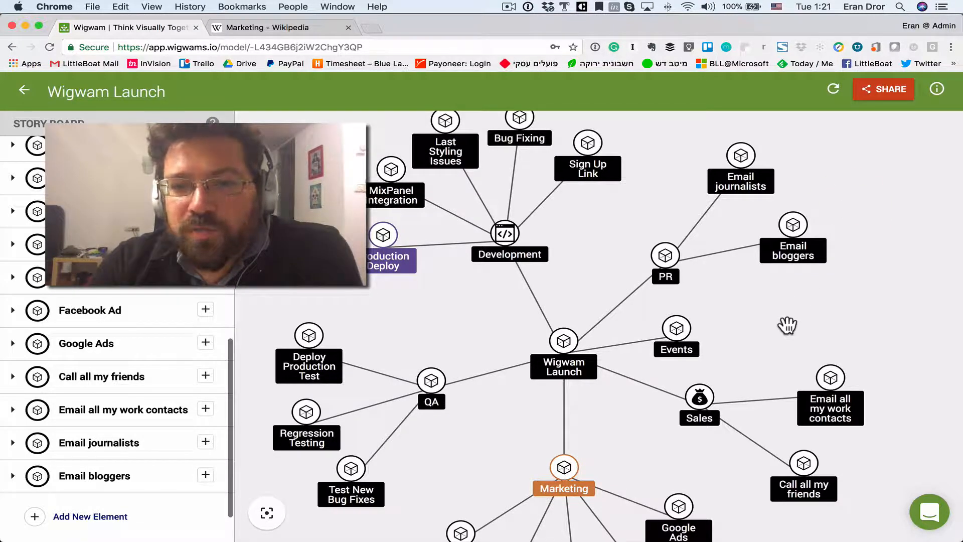
{"action": "mouse_move", "coordinate": [787, 325]}
{"action": "left_mouse_down"}
{"action": "mouse_move", "coordinate": [802, 290]}
{"action": "mouse_move", "coordinate": [876, 228]}
{"action": "mouse_move", "coordinate": [798, 244]}
{"action": "mouse_move", "coordinate": [798, 338]}
{"action": "mouse_move", "coordinate": [778, 327]}
{"action": "mouse_move", "coordinate": [813, 322]}
{"action": "mouse_move", "coordinate": [789, 313]}
{"action": "left_mouse_up"}
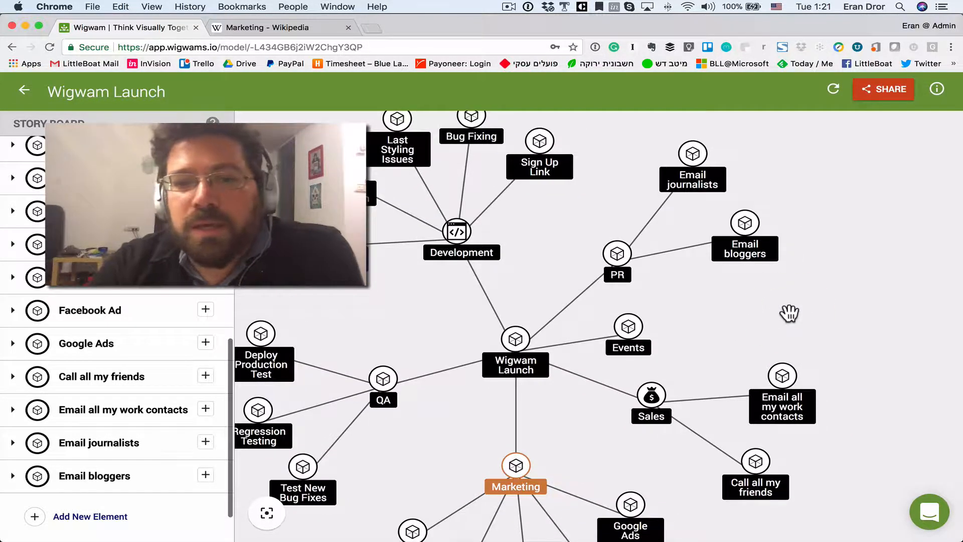
{"action": "left_click_drag", "start_coordinate": [750, 343], "coordinate": [830, 328]}
{"action": "left_click", "coordinate": [795, 279]}
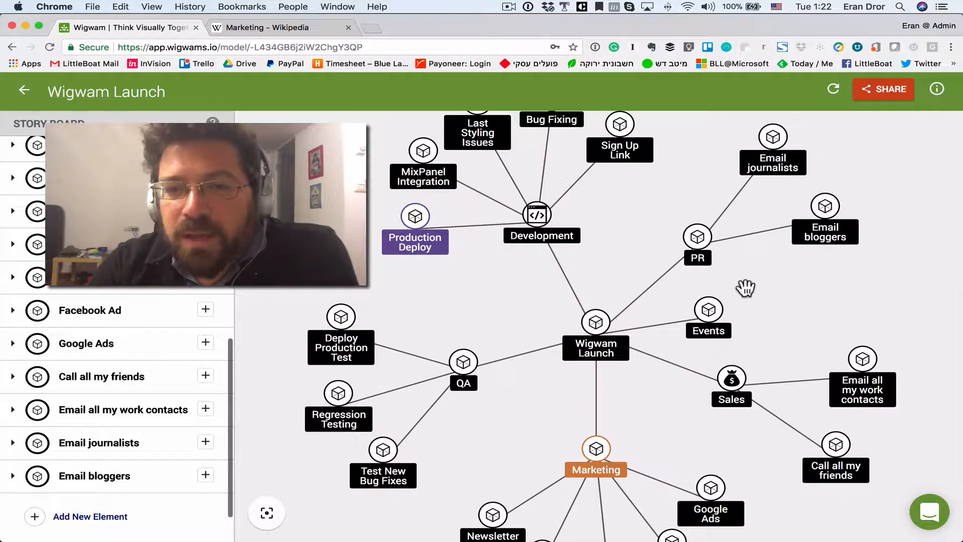
Connect the PR element to the Marketing element
{"action": "mouse_move", "coordinate": [699, 244]}
{"action": "left_click_drag", "start_coordinate": [698, 260], "coordinate": [655, 334]}
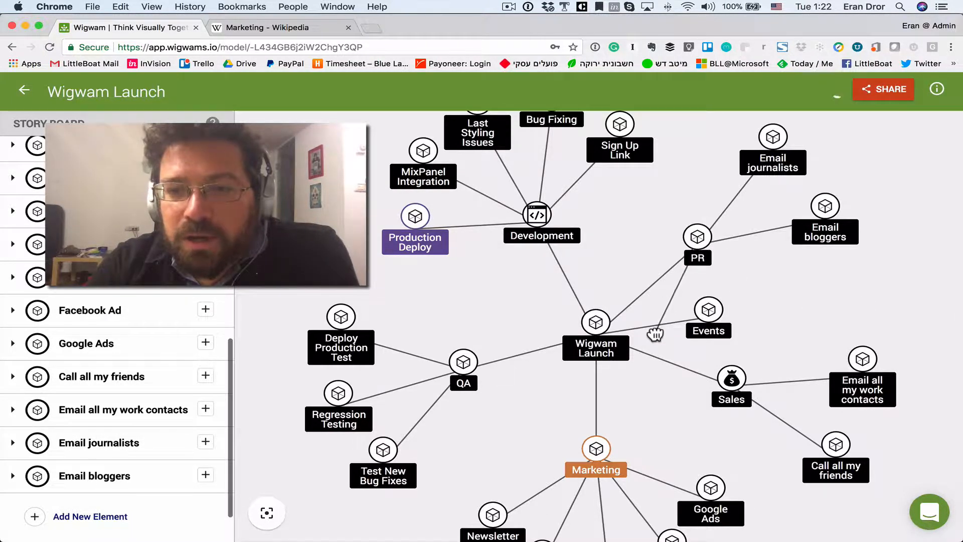
{"action": "left_click_drag", "start_coordinate": [645, 373], "coordinate": [601, 444]}
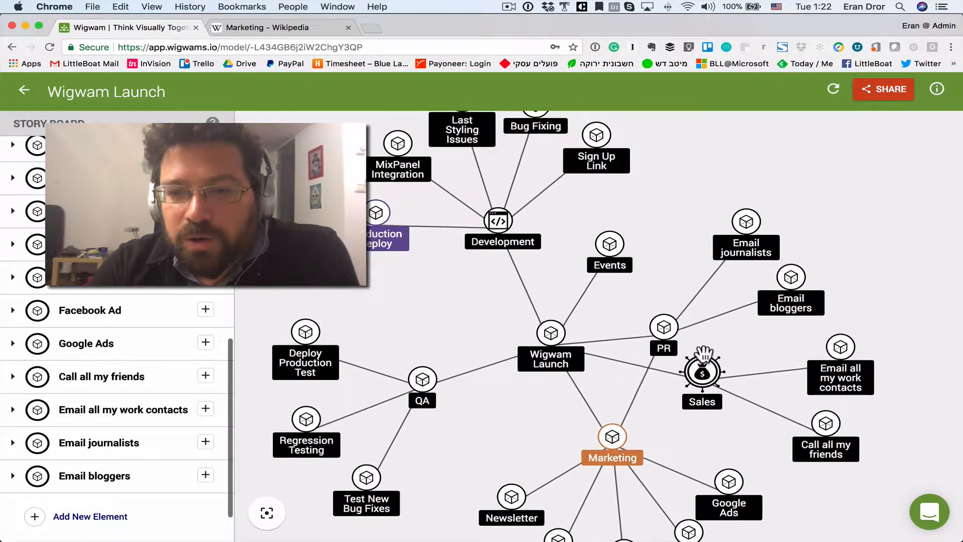
Connect Sales to Events and move the PR branch down beside Marketing, clear of the Sales branch
{"action": "left_click_drag", "start_coordinate": [704, 354], "coordinate": [670, 329]}
{"action": "left_click_drag", "start_coordinate": [661, 312], "coordinate": [606, 243]}
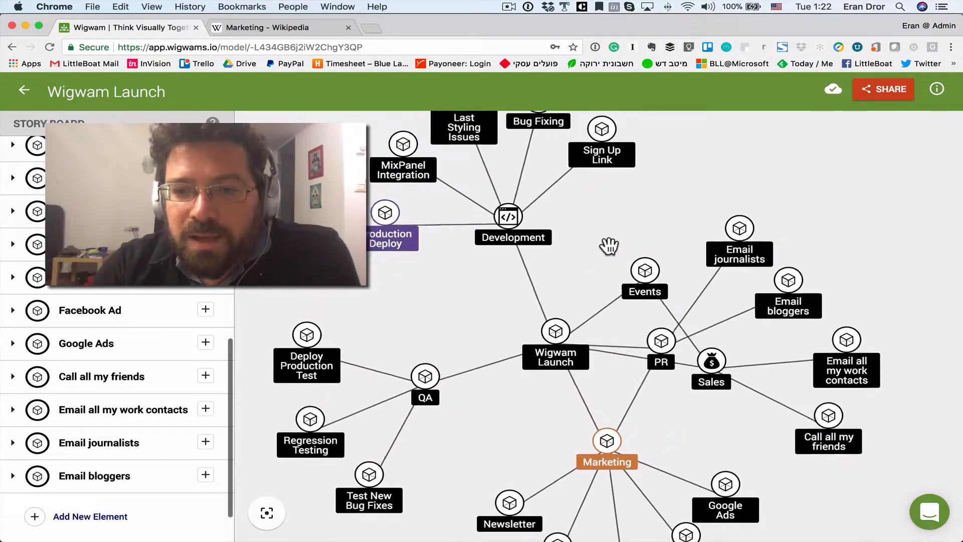
{"action": "left_click_drag", "start_coordinate": [738, 252], "coordinate": [774, 408]}
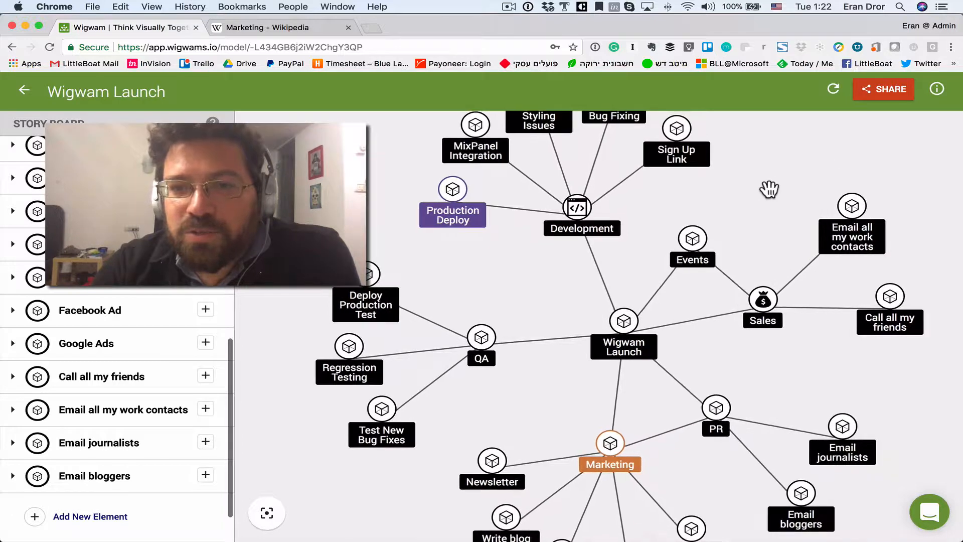
Connect QA to Development, and link Deploy Production Test to Production Deploy
{"action": "left_click_drag", "start_coordinate": [756, 186], "coordinate": [757, 229]}
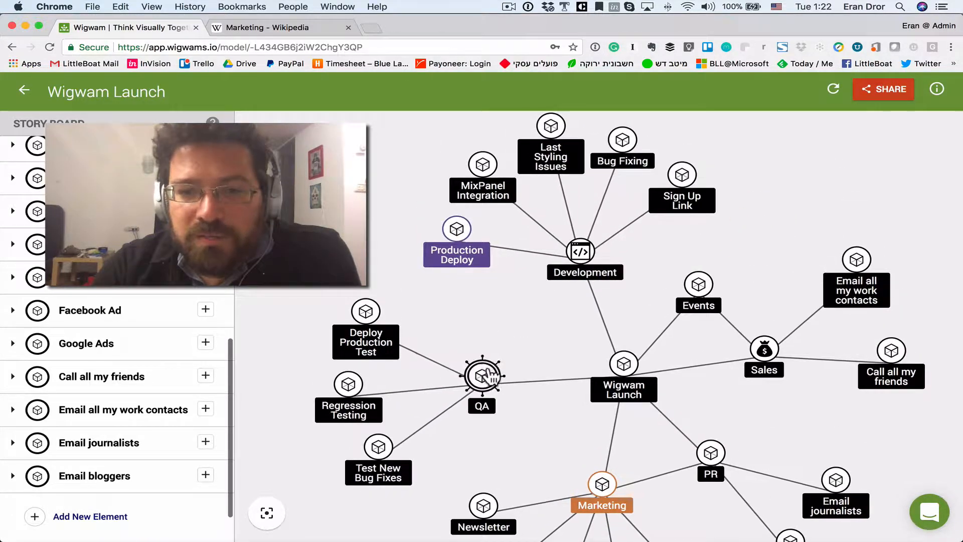
{"action": "left_click", "coordinate": [577, 254]}
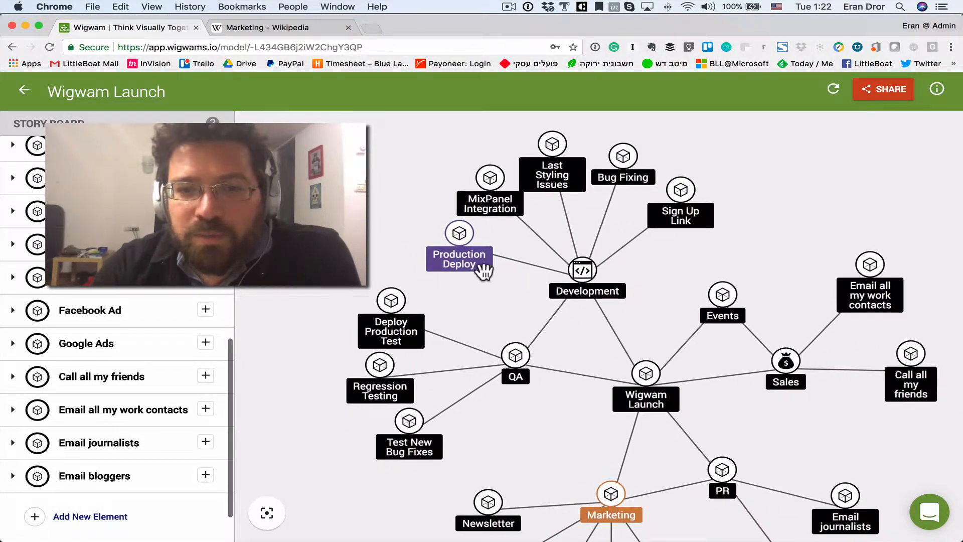
{"action": "left_click", "coordinate": [455, 235]}
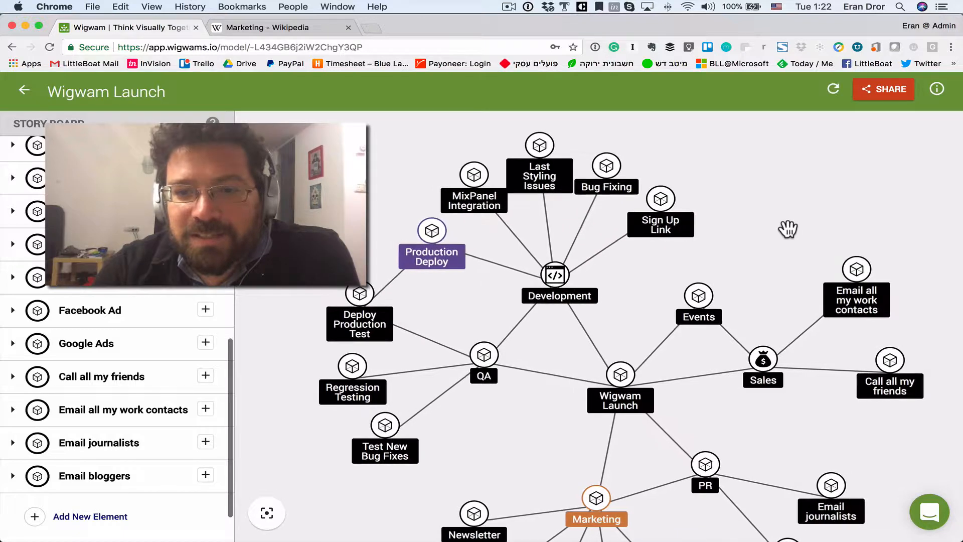
Connect the Test New Bug Fixes element to Bug Fixing
{"action": "left_click_drag", "start_coordinate": [788, 230], "coordinate": [788, 115]}
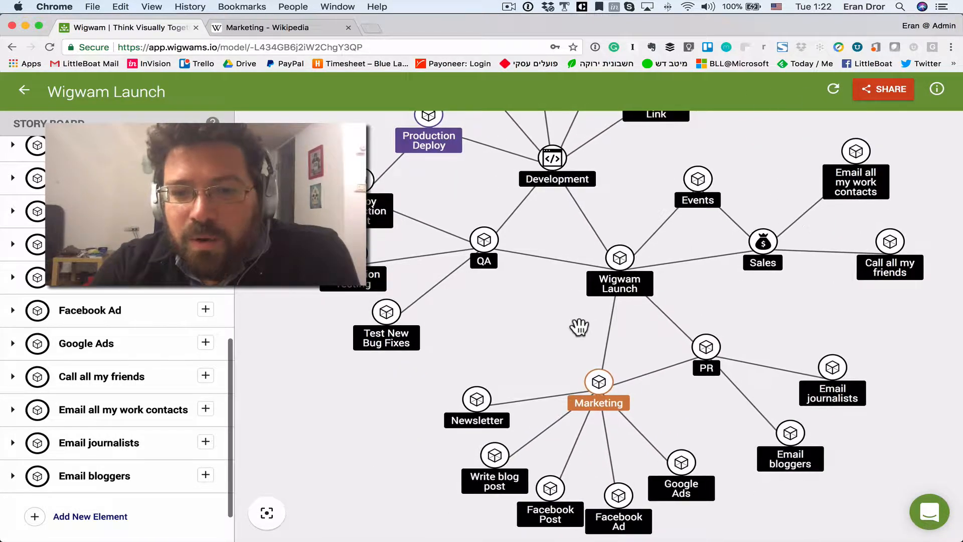
{"action": "left_click_drag", "start_coordinate": [578, 327], "coordinate": [626, 414]}
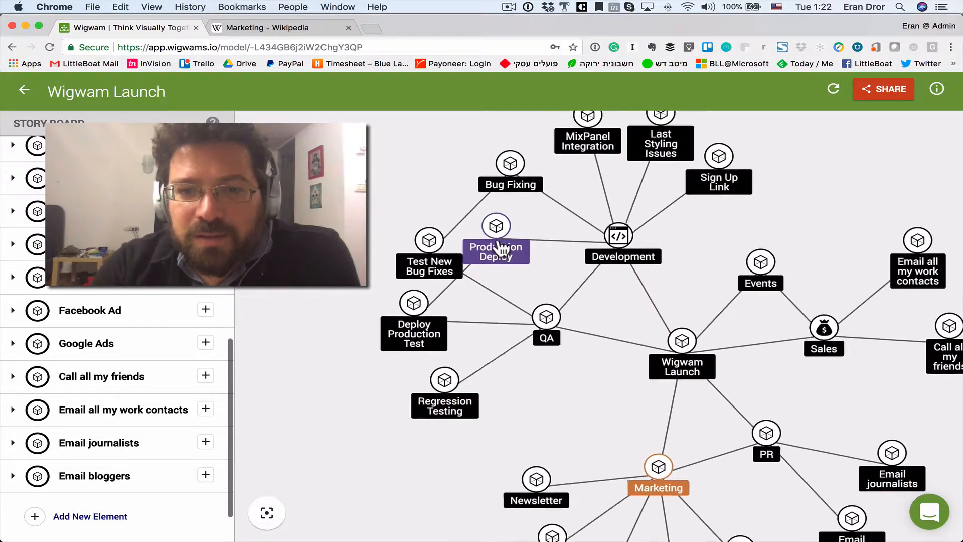
{"action": "left_click_drag", "start_coordinate": [429, 240], "coordinate": [500, 205]}
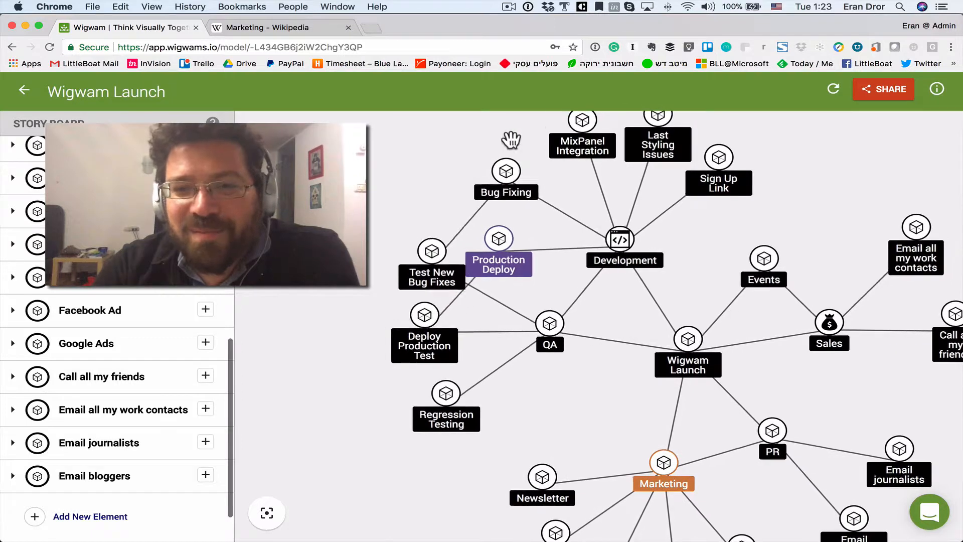
Connect QA to both Marketing and PR, and link Regression Testing to Newsletter
{"action": "left_click_drag", "start_coordinate": [836, 185], "coordinate": [721, 275]}
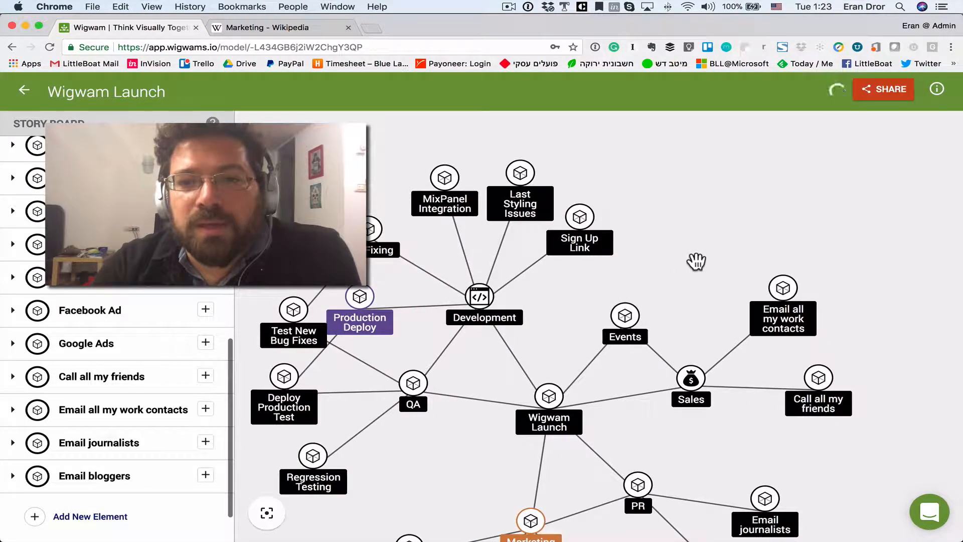
{"action": "left_click_drag", "start_coordinate": [685, 277], "coordinate": [746, 284]}
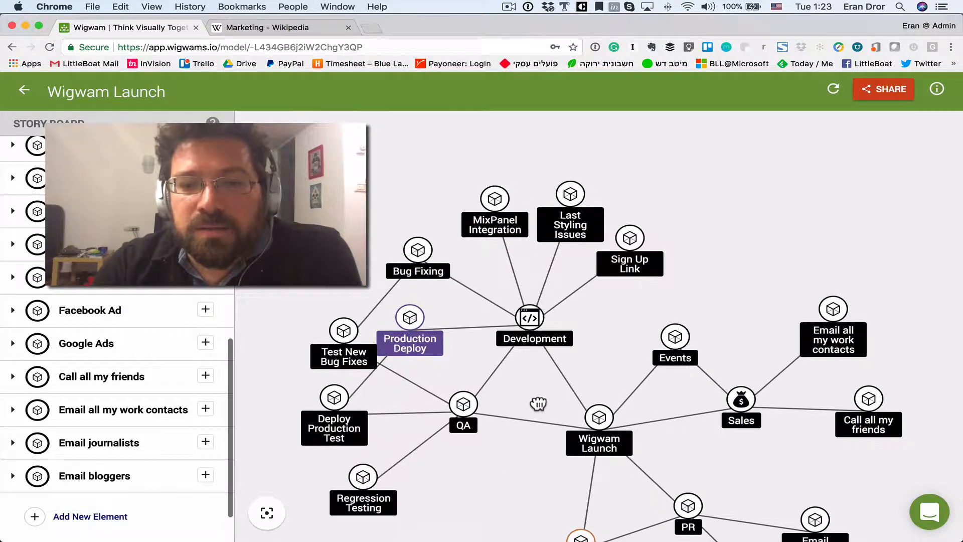
{"action": "scroll", "coordinate": [537, 402], "scroll_direction": "down", "scroll_amount": 5}
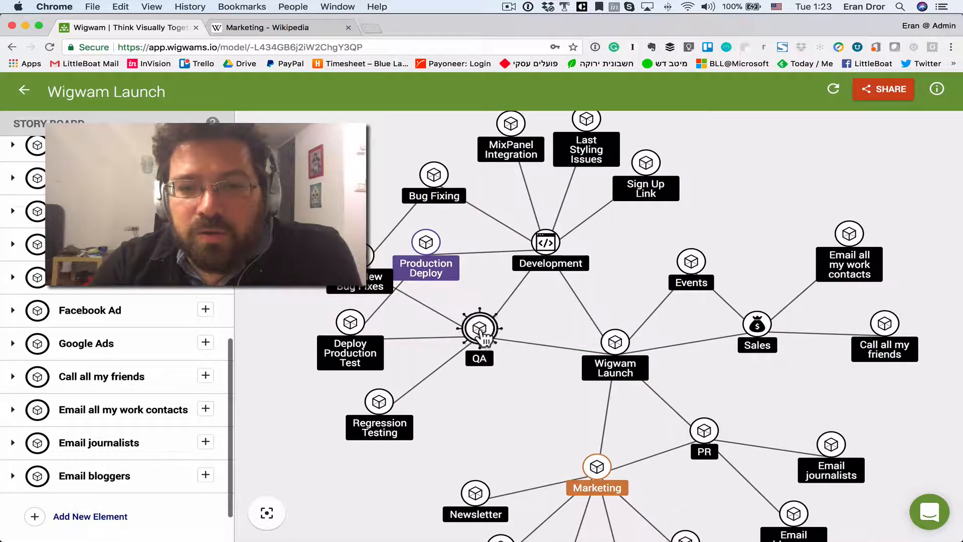
{"action": "left_click", "coordinate": [587, 463]}
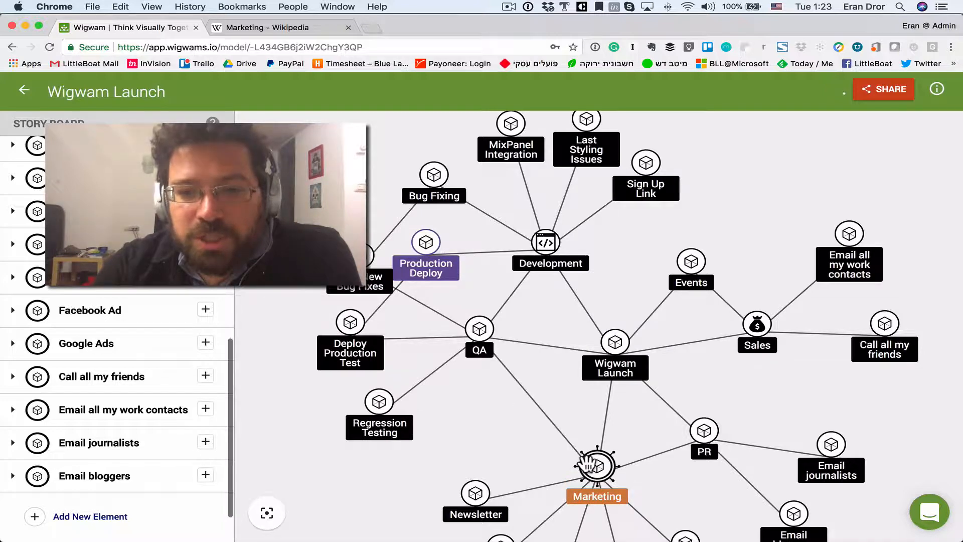
{"action": "left_click", "coordinate": [484, 337]}
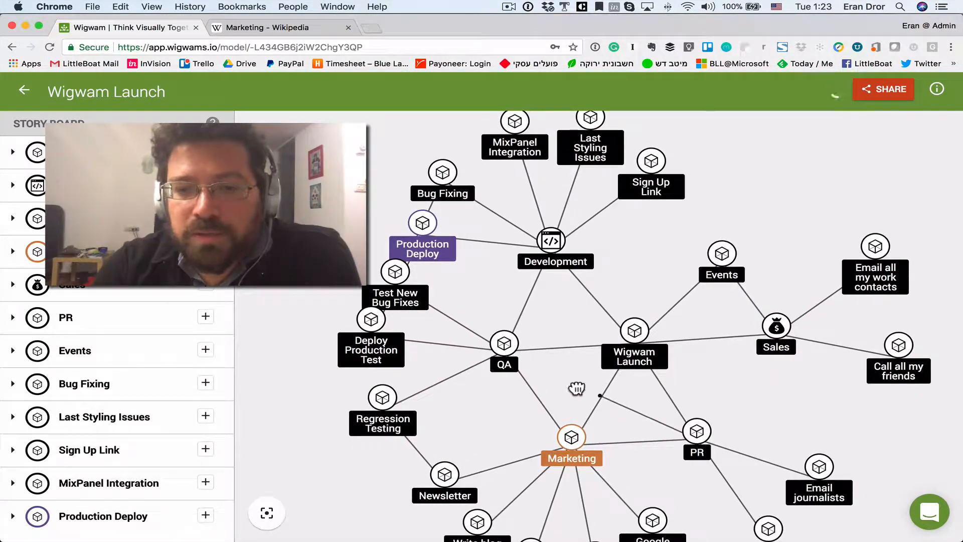
{"action": "left_click_drag", "start_coordinate": [506, 344], "coordinate": [510, 348]}
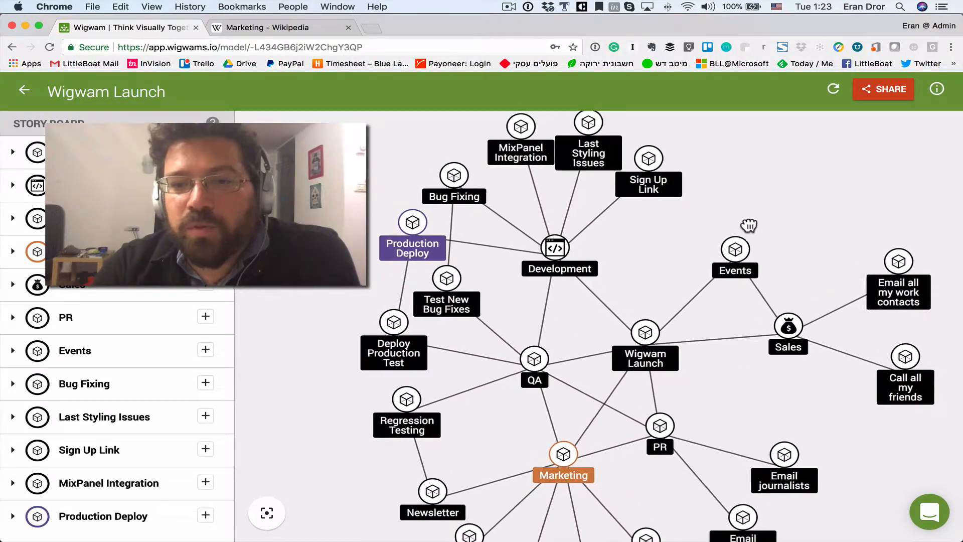
{"action": "left_click_drag", "start_coordinate": [805, 257], "coordinate": [746, 219]}
{"action": "left_click_drag", "start_coordinate": [802, 361], "coordinate": [855, 477]}
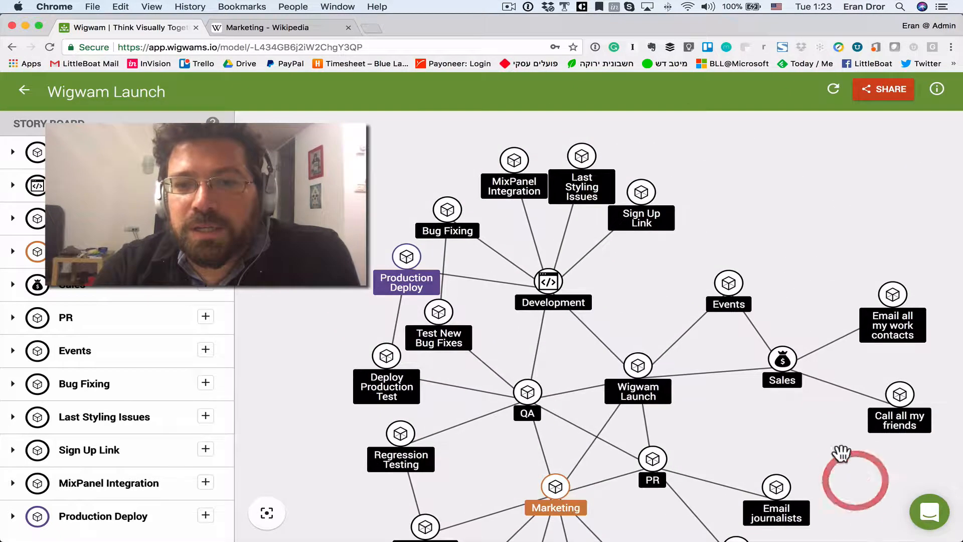
{"action": "left_click_drag", "start_coordinate": [790, 247], "coordinate": [871, 189]}
{"action": "left_click_drag", "start_coordinate": [806, 182], "coordinate": [739, 170]}
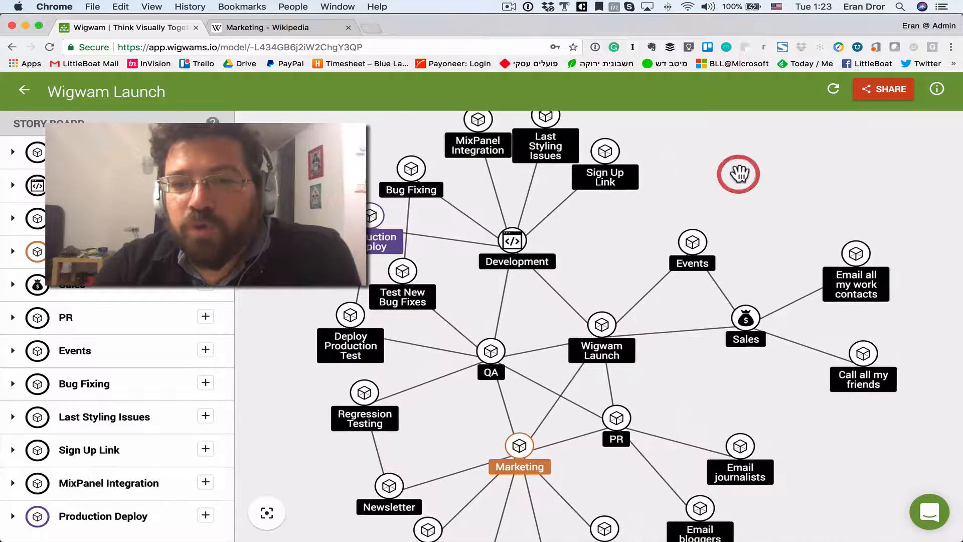
{"action": "left_click_drag", "start_coordinate": [751, 394], "coordinate": [727, 371]}
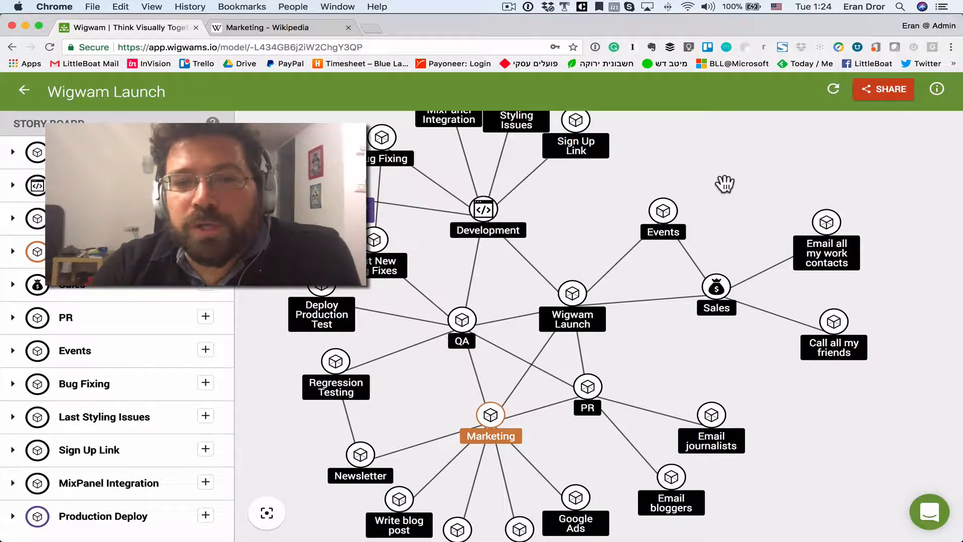
{"action": "left_click_drag", "start_coordinate": [724, 184], "coordinate": [711, 203]}
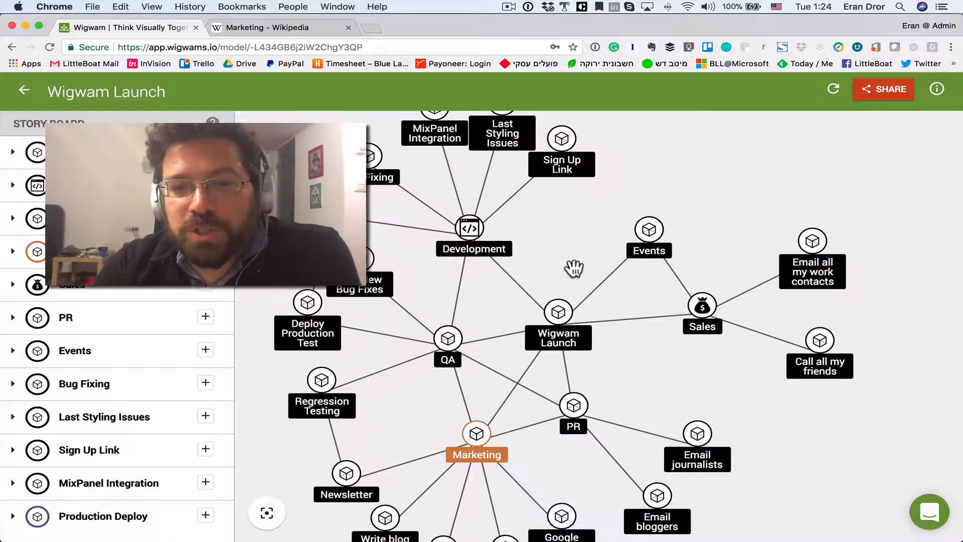
{"action": "left_click_drag", "start_coordinate": [633, 196], "coordinate": [603, 254]}
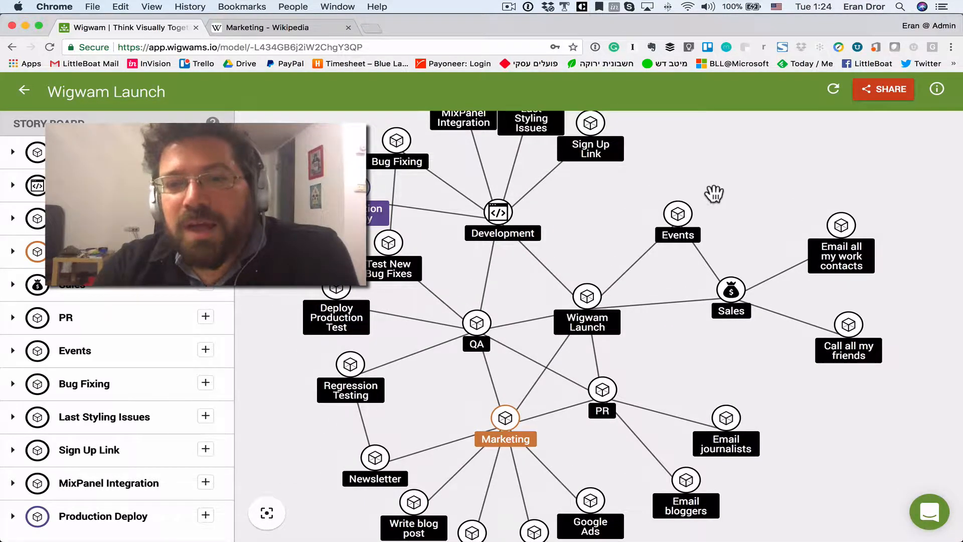
{"action": "left_click_drag", "start_coordinate": [718, 198], "coordinate": [689, 223]}
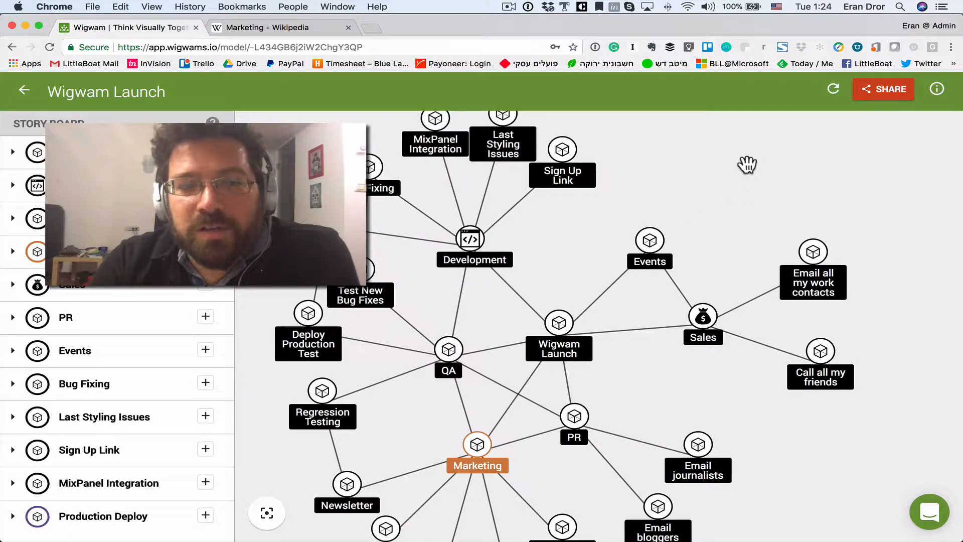
Add a new element above Events, keeping its default name, and connect it to Events
{"action": "double_click", "coordinate": [732, 170]}
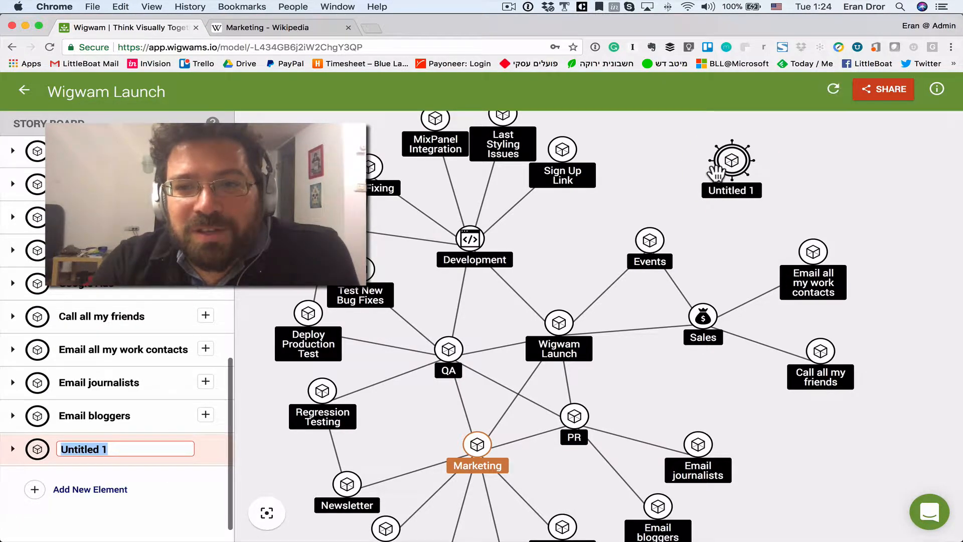
{"action": "left_click_drag", "start_coordinate": [717, 173], "coordinate": [650, 242]}
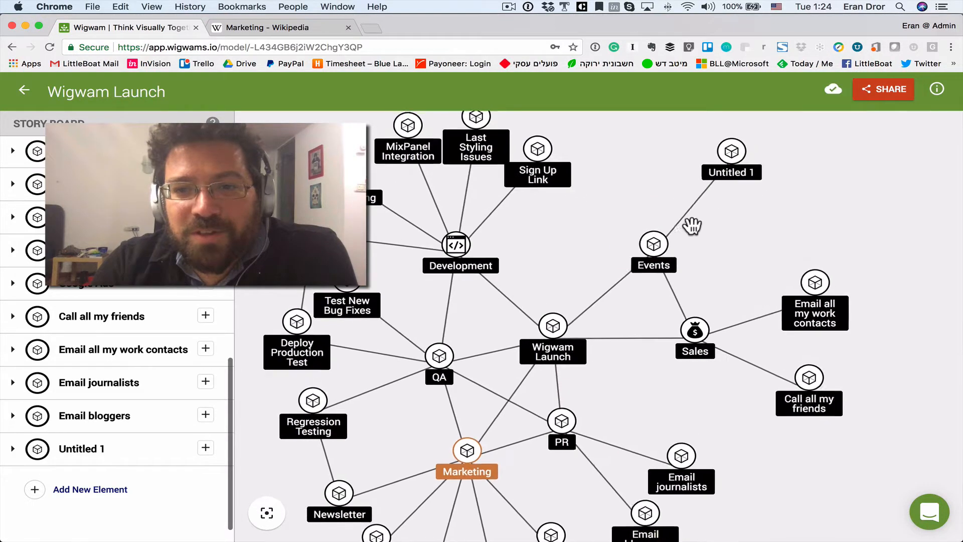